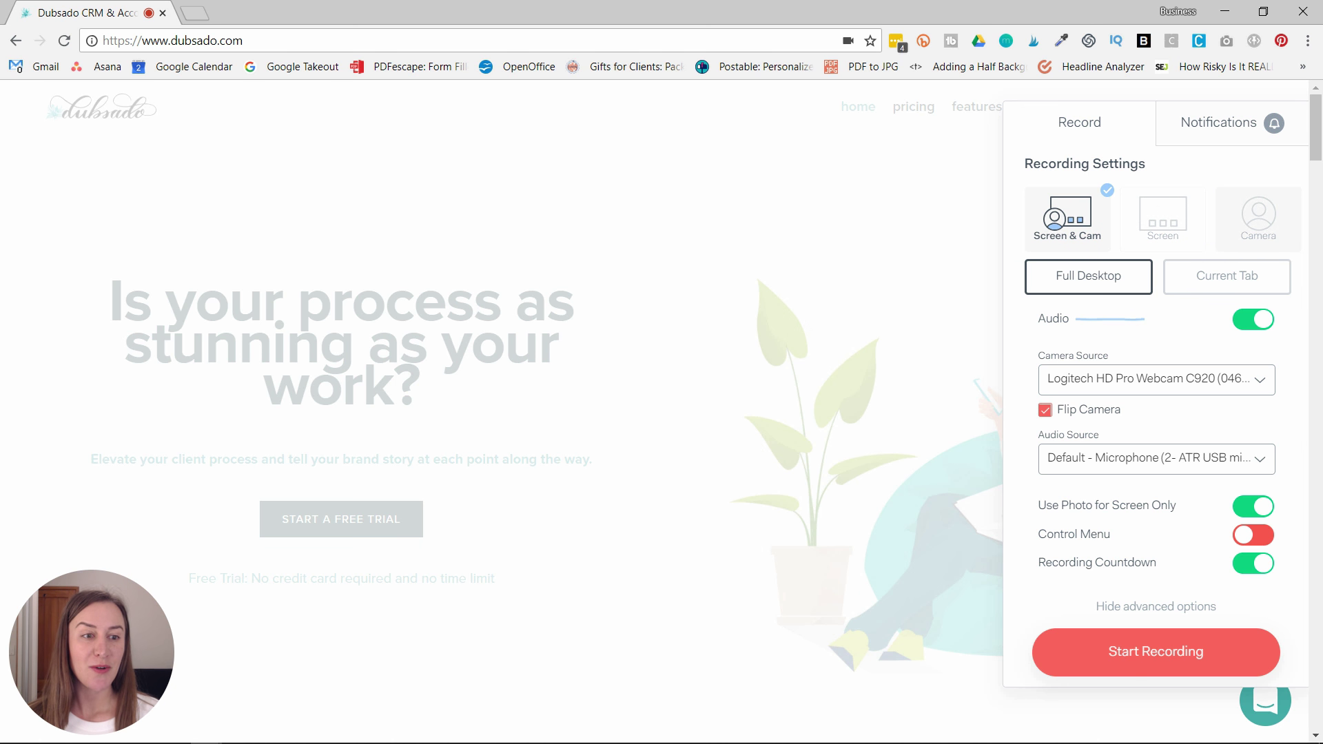
- Switch the recording mode to camera only, move the camera bubble to the middle of the page, and enlarge it to the largest size
click(1258, 220)
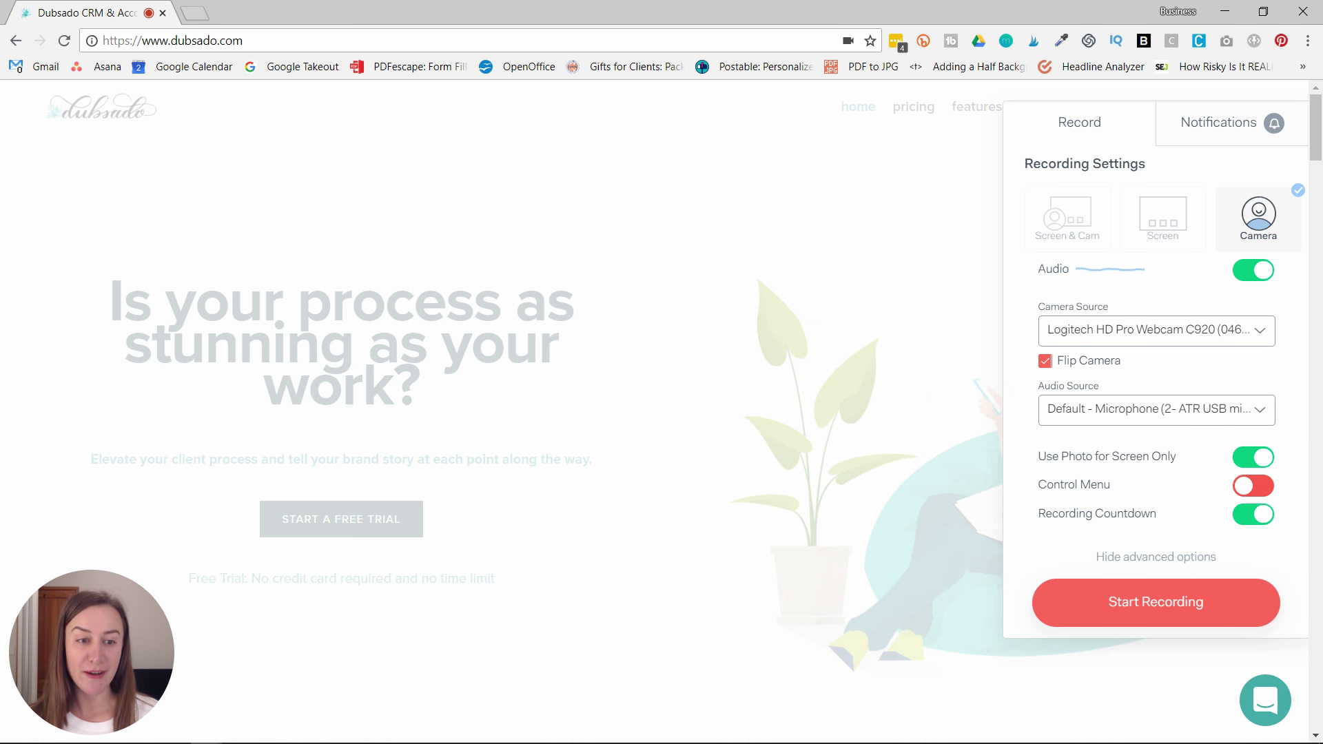
mouse_move(92, 653)
drag(91, 652, 620, 355)
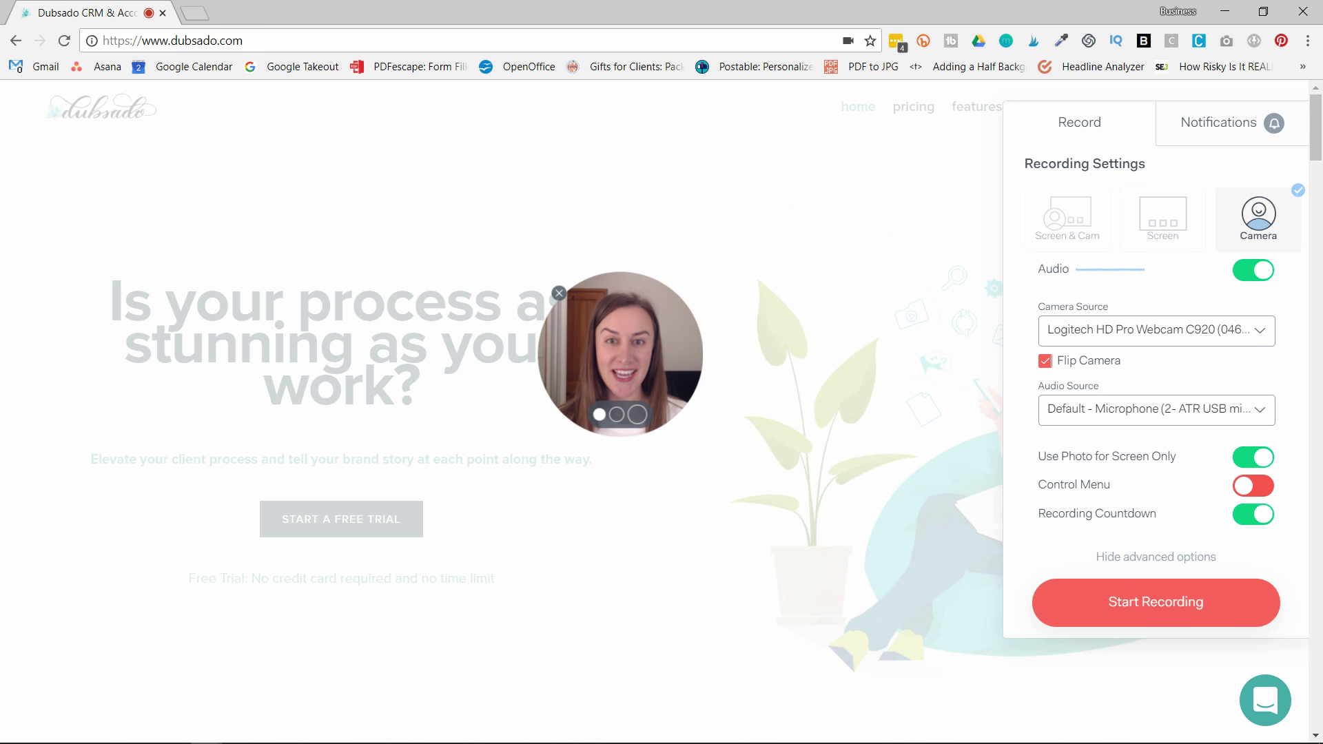
click(637, 415)
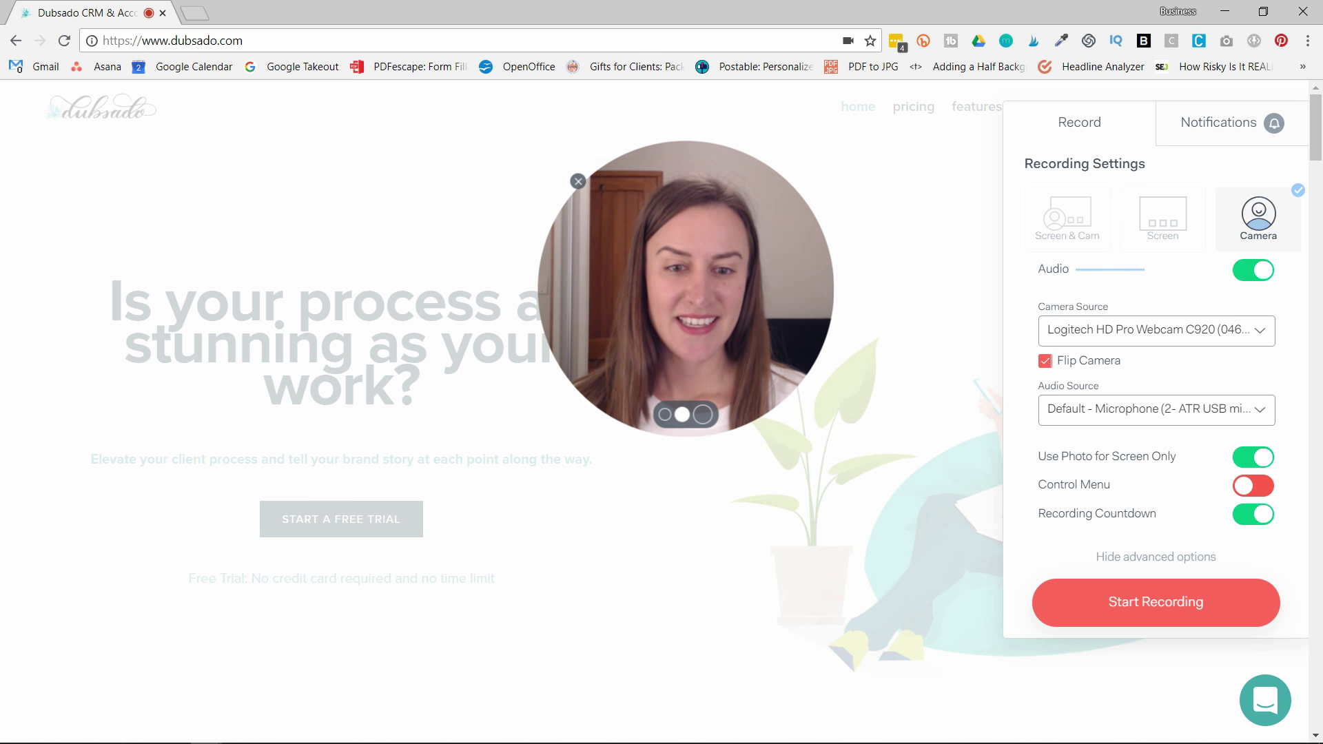
click(706, 414)
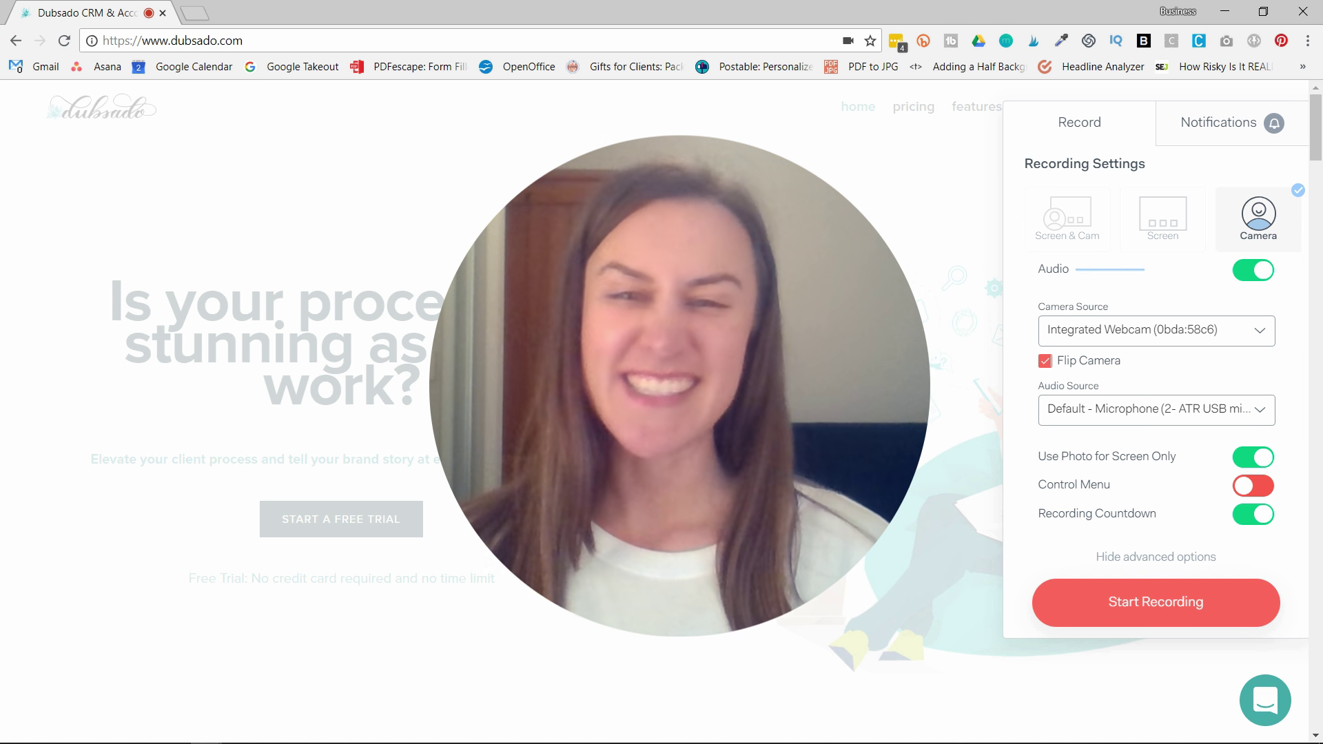
- Set the camera source to Logitech HD Pro Webcam C920 and check the audio source choices, keeping the default microphone
click(1157, 331)
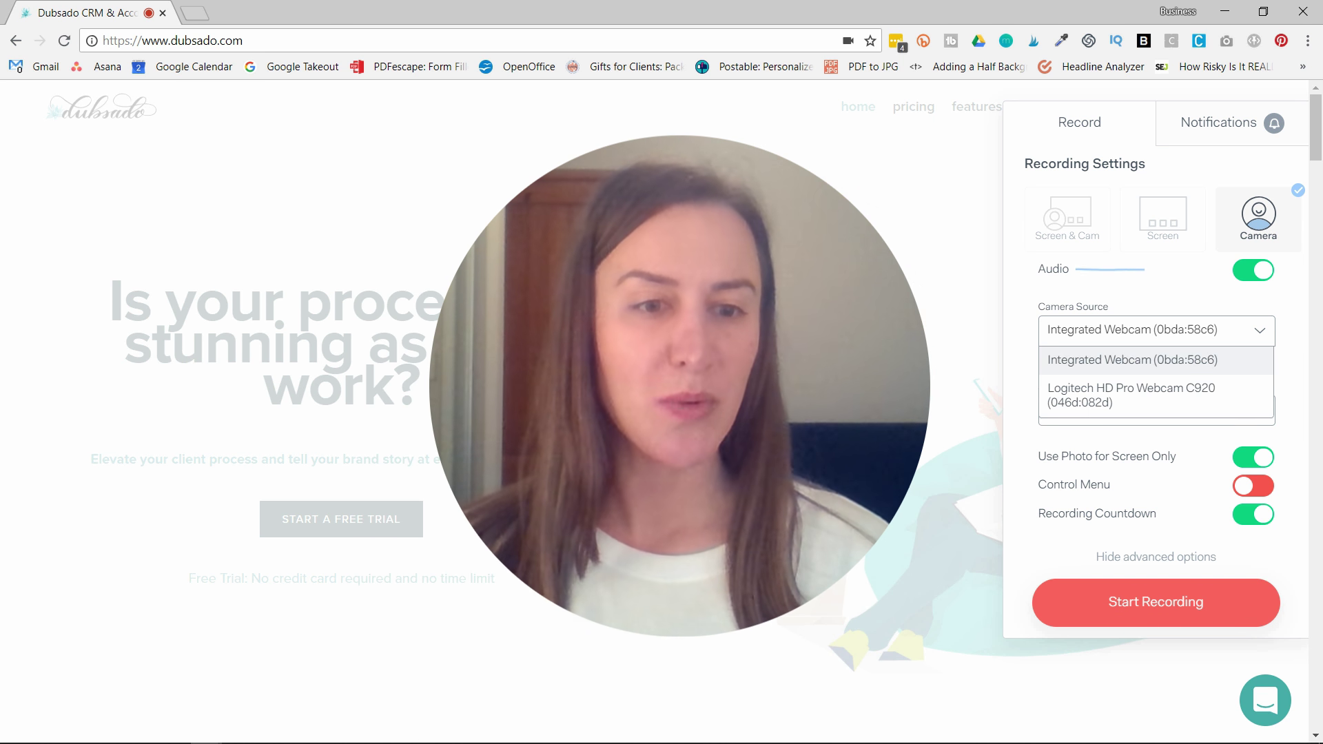
click(1131, 395)
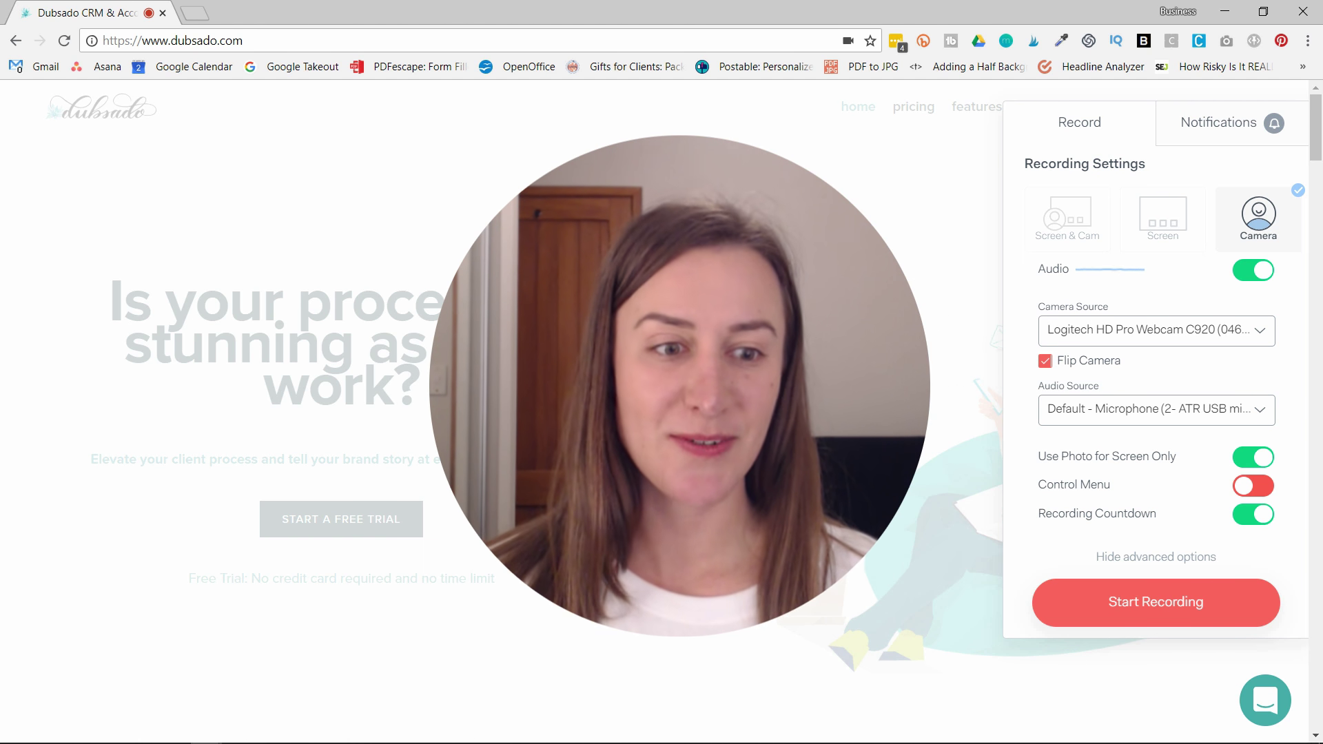
click(1260, 410)
click(1260, 410)
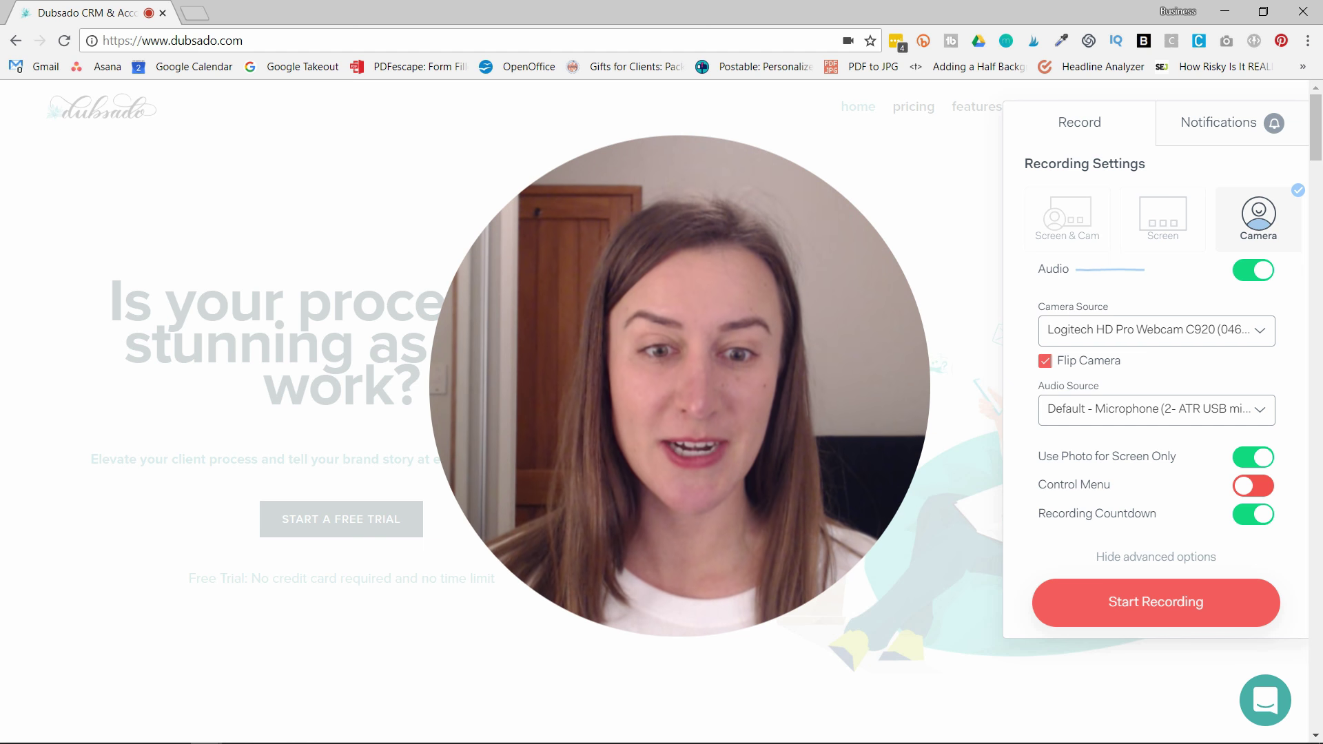
- Preview the on-screen control menu, switch it back off, and record a camera-only video until it is finished
click(1253, 485)
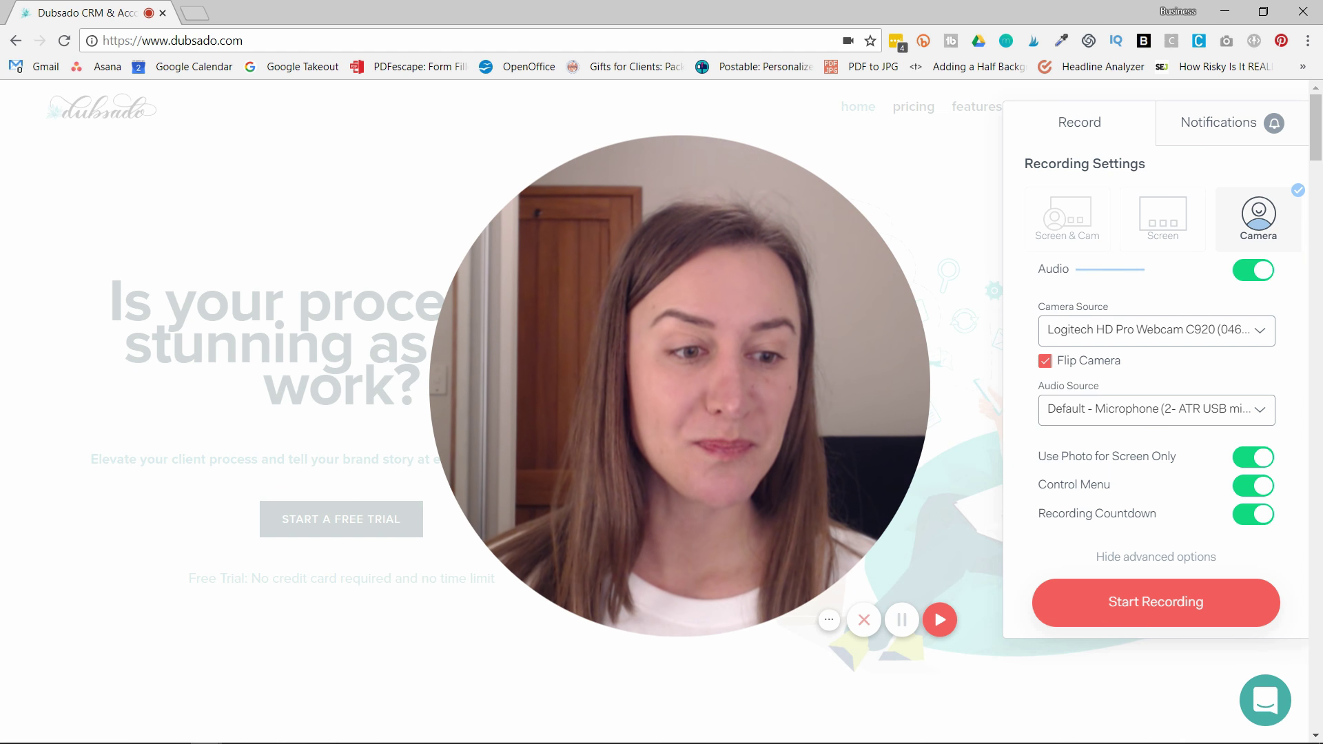
click(1253, 486)
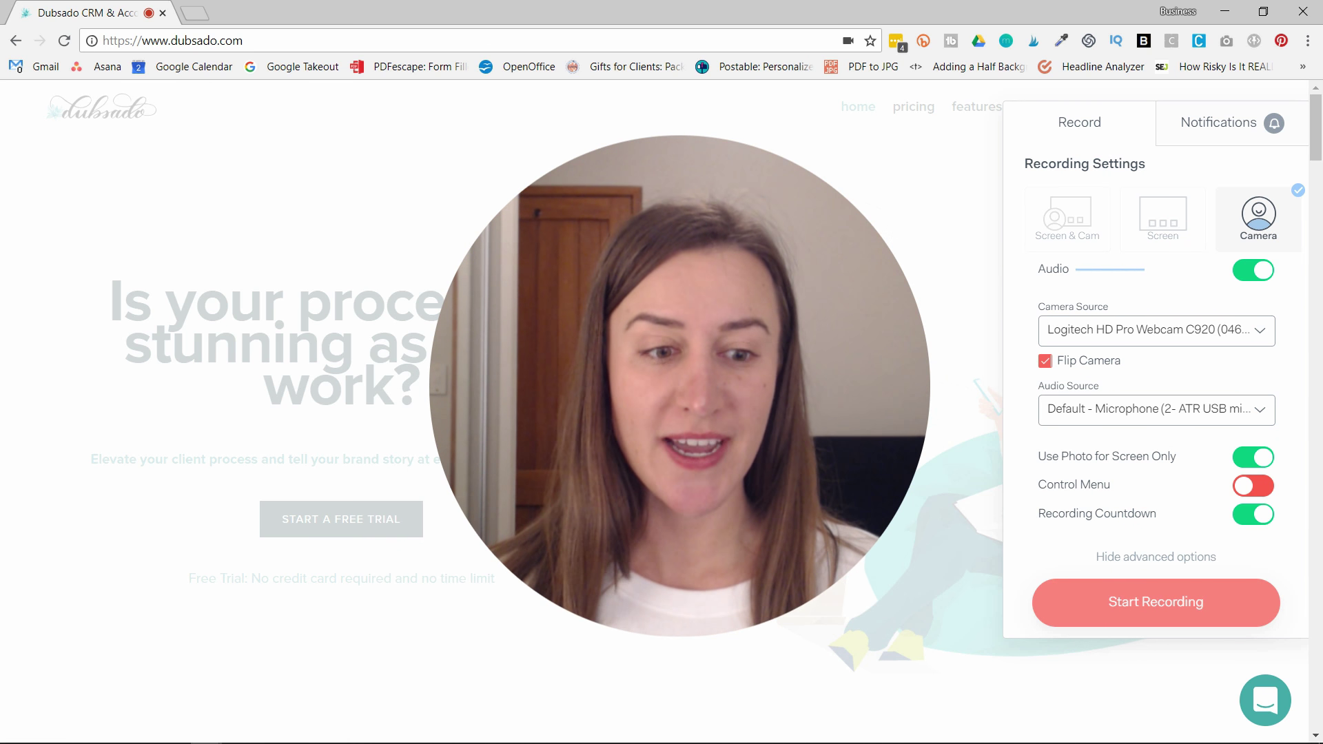
click(1156, 603)
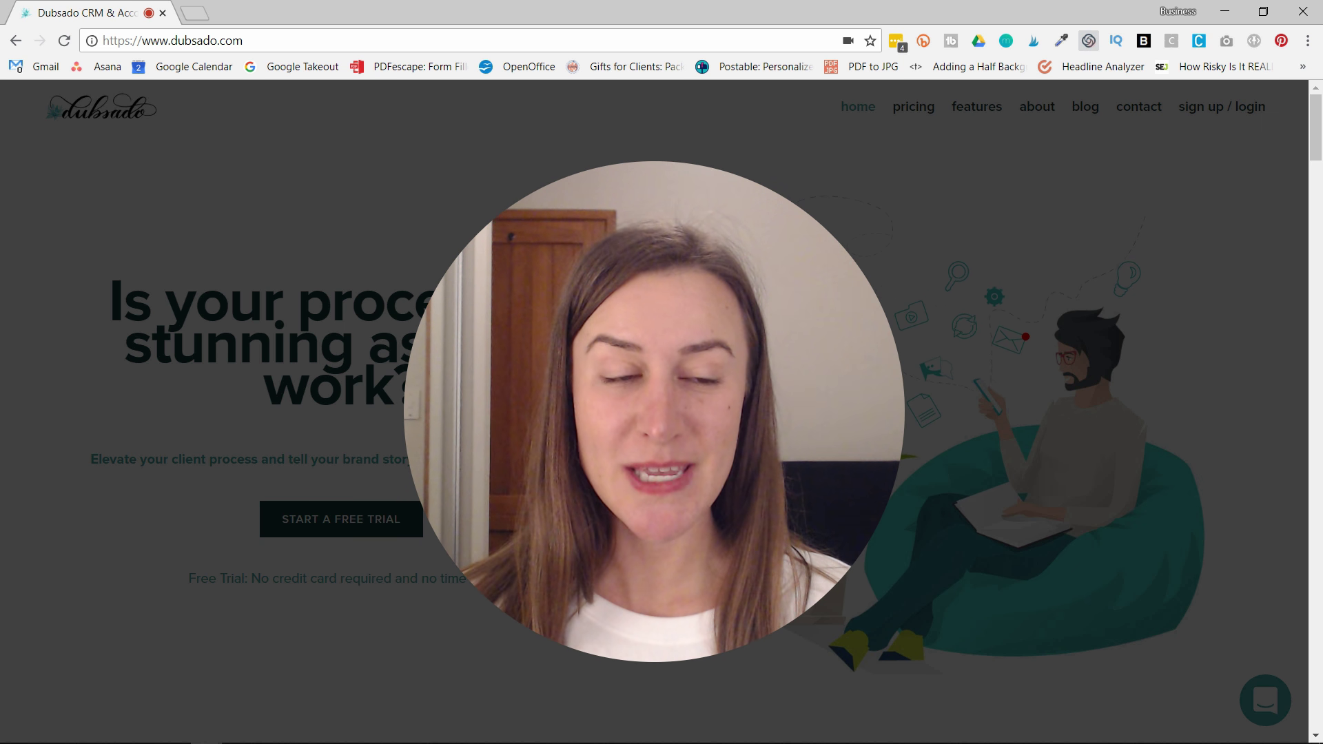
click(1089, 41)
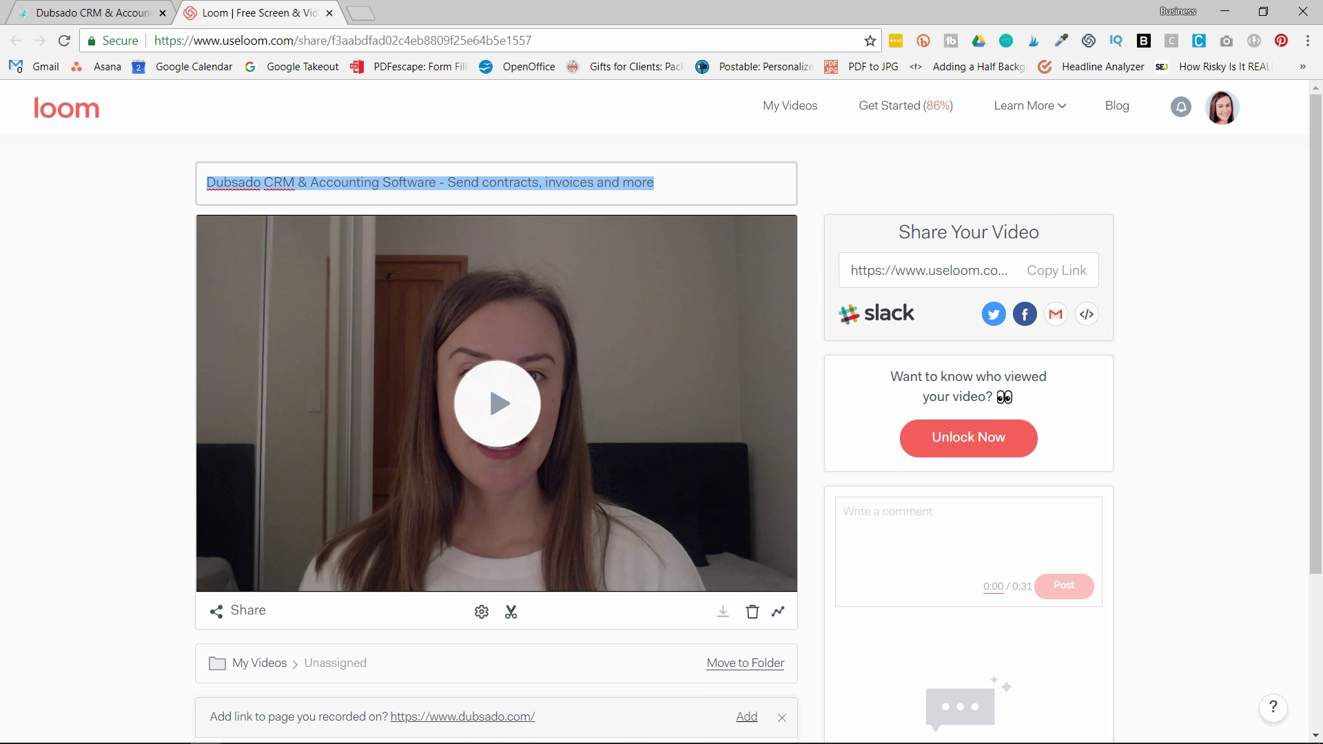
- Rename the recorded video as "Title"
key(Escape)
click(496, 183)
key(BackSpace)
text(Title)
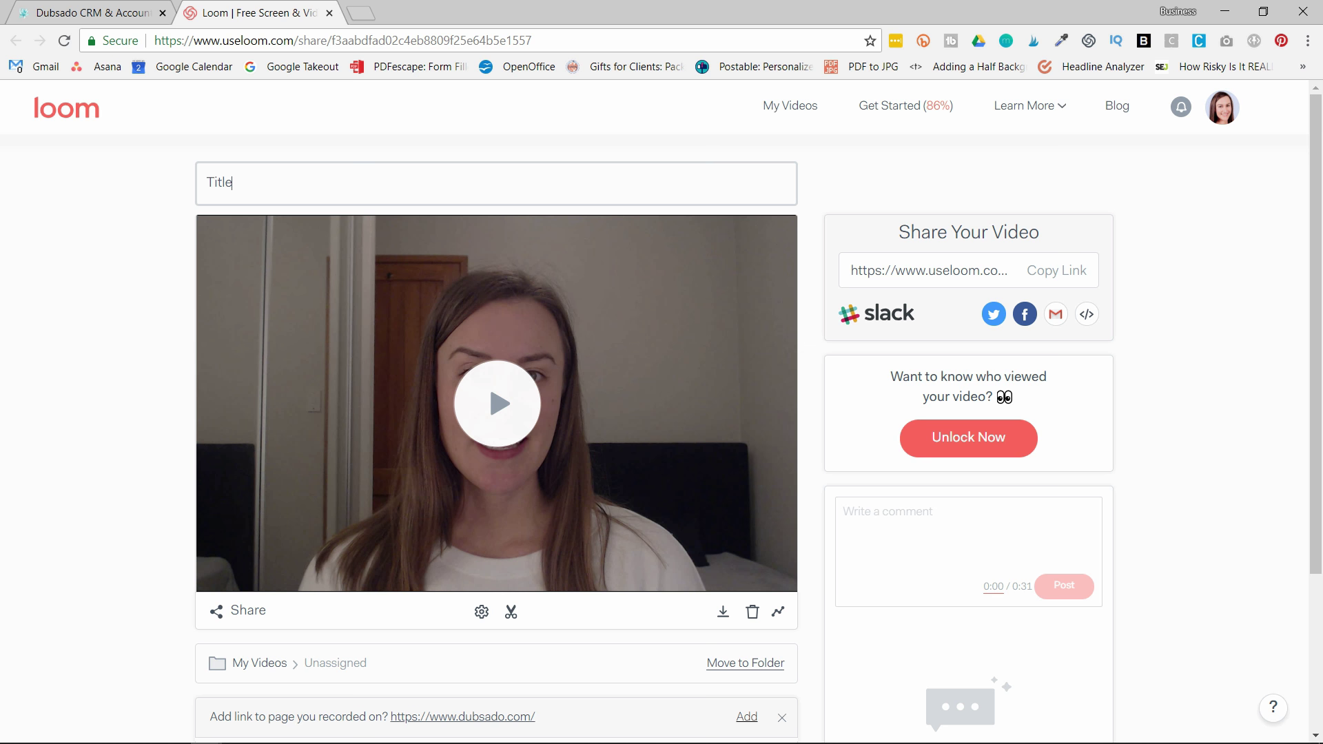
key(Return)
- Add a description entry with a 0:00 timestamp link followed by the text "Note 1"
scroll(662, 413, down, 2)
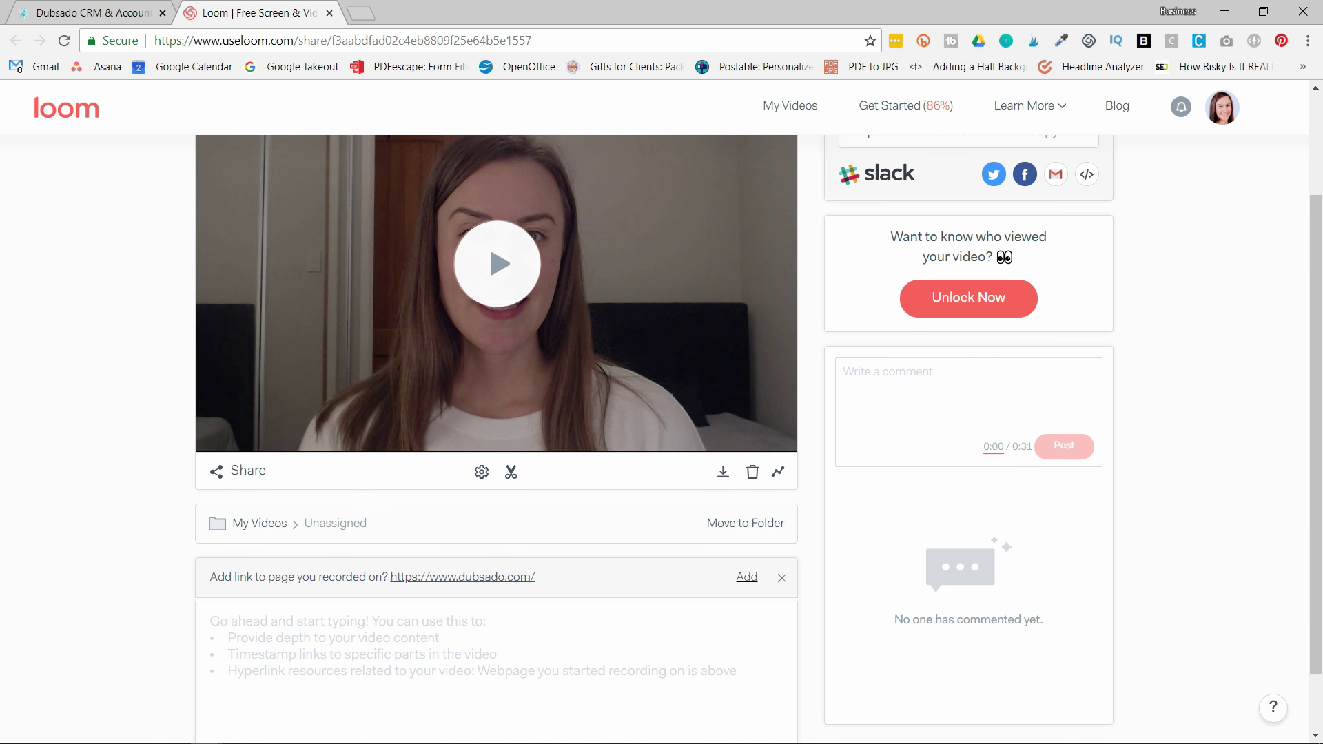
scroll(662, 413, down, 1)
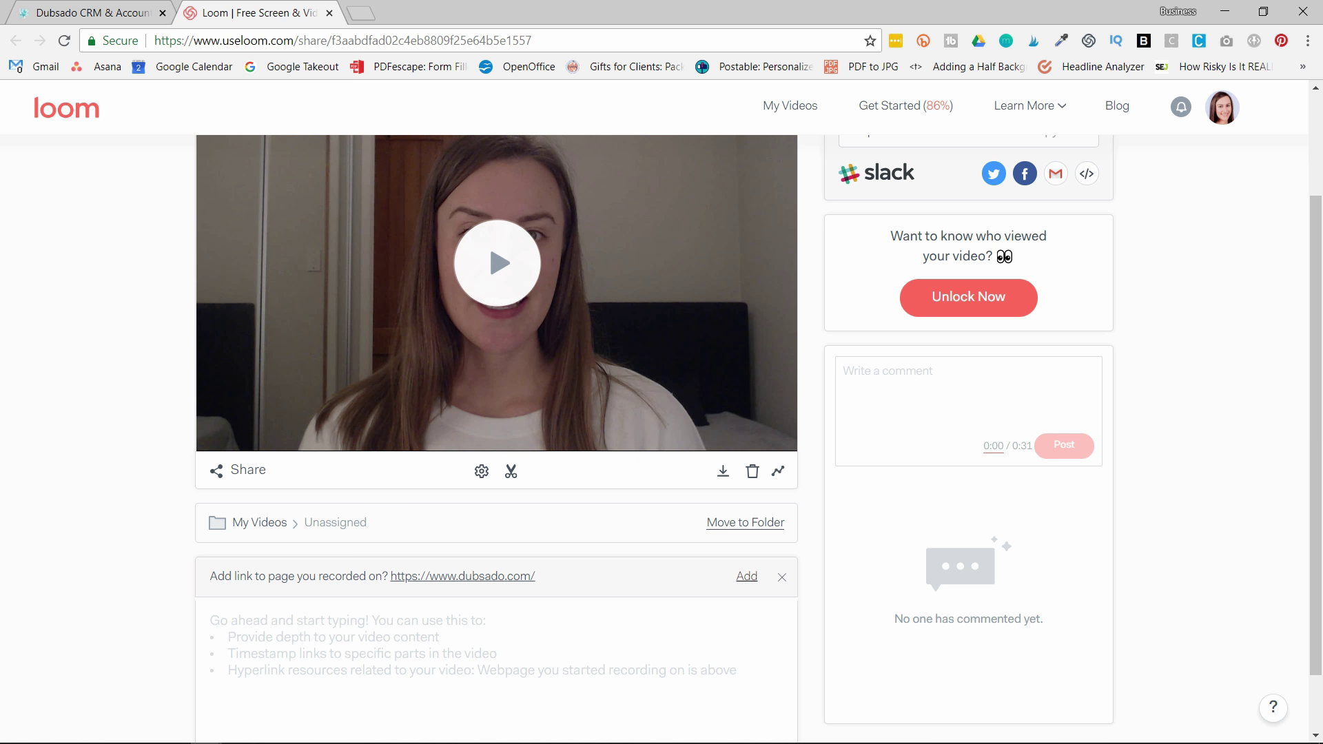
scroll(661, 413, down, 1)
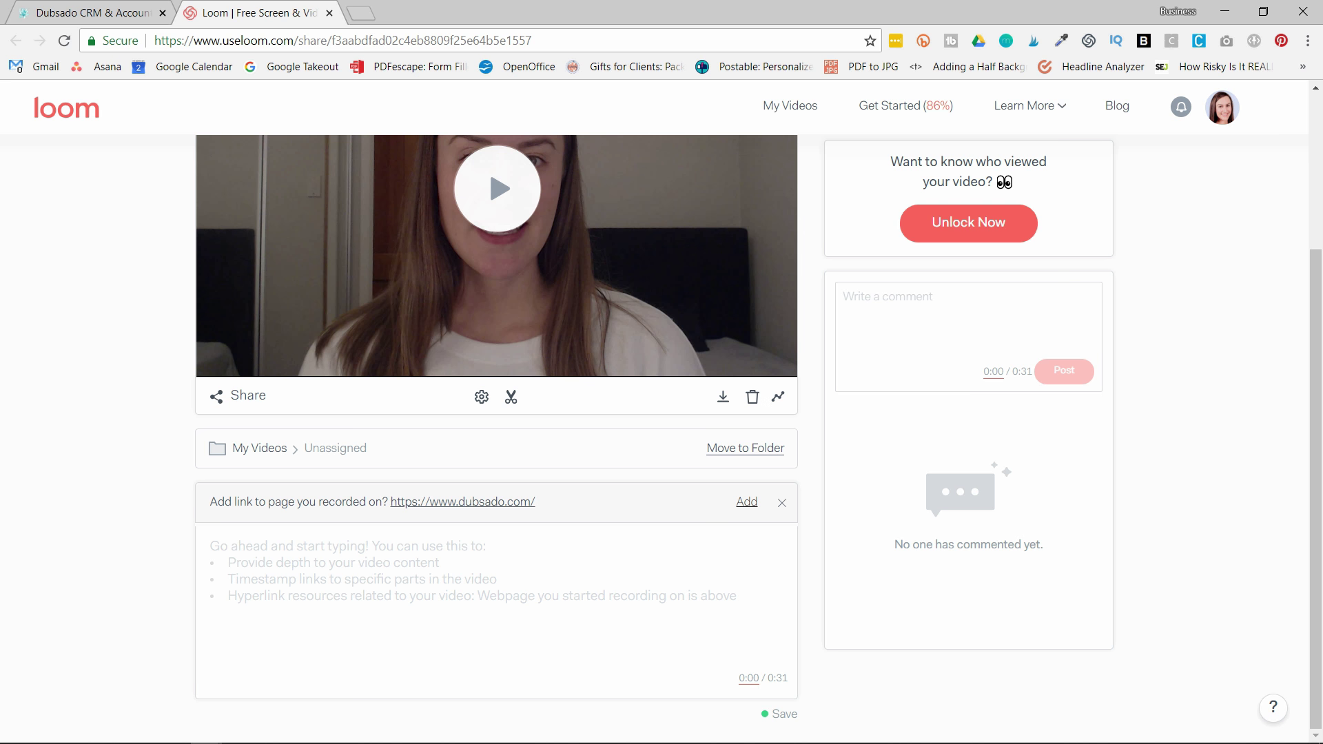
click(749, 679)
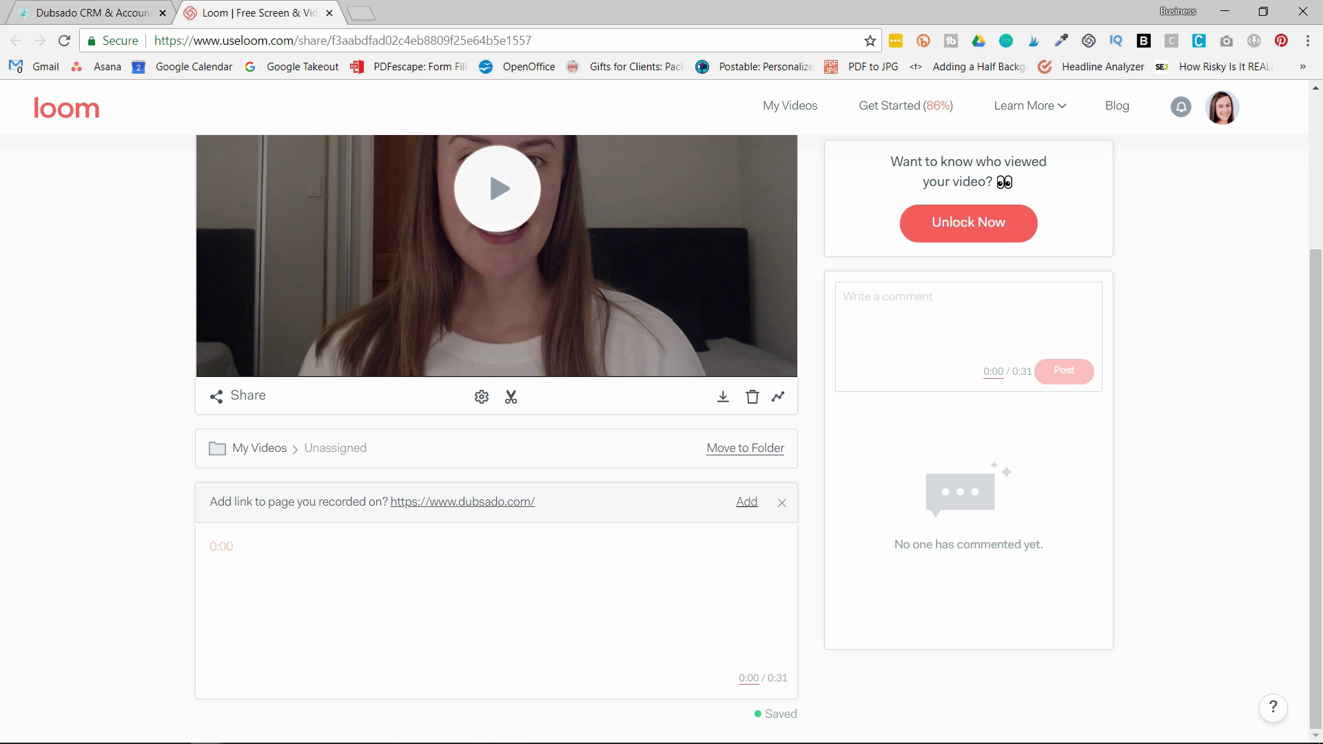
text(Note 1)
scroll(496, 414, up, 2)
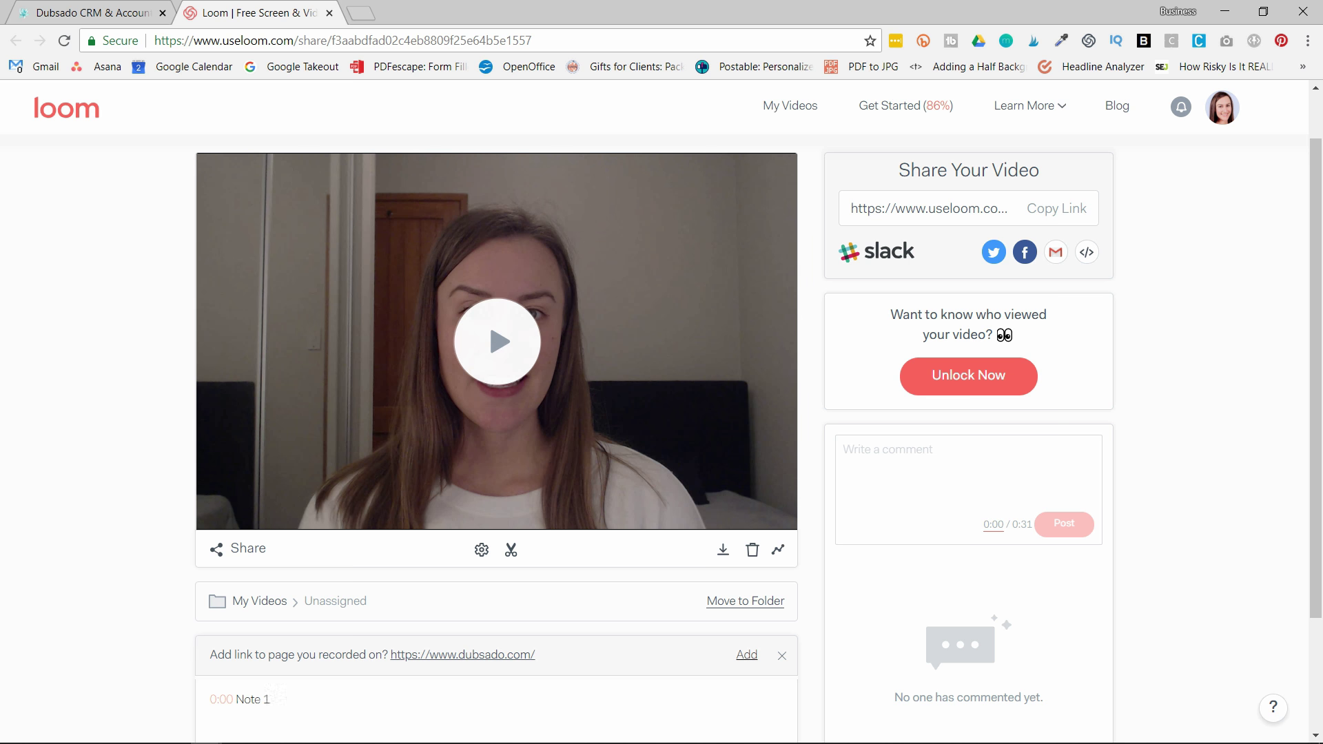
- Open the video for trimming and cut the section from 0:04.8 to 0:05.5
click(511, 550)
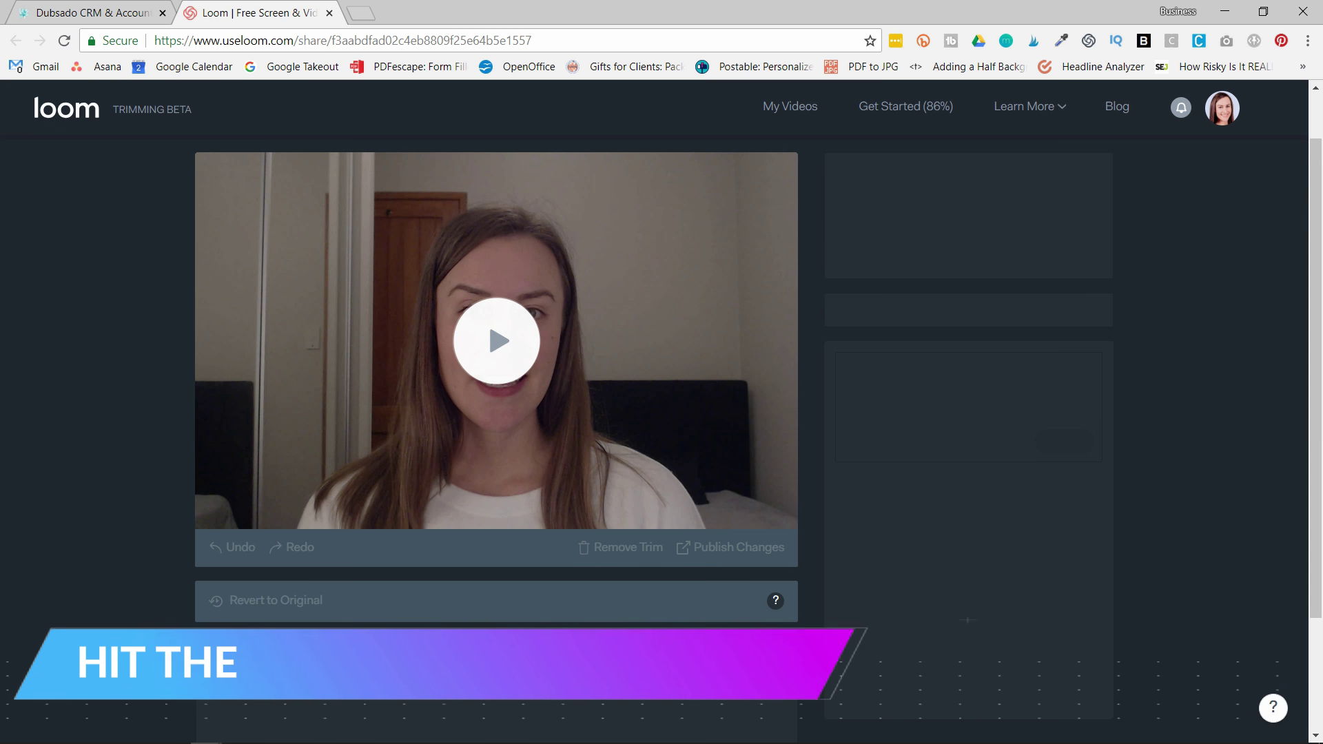
click(244, 502)
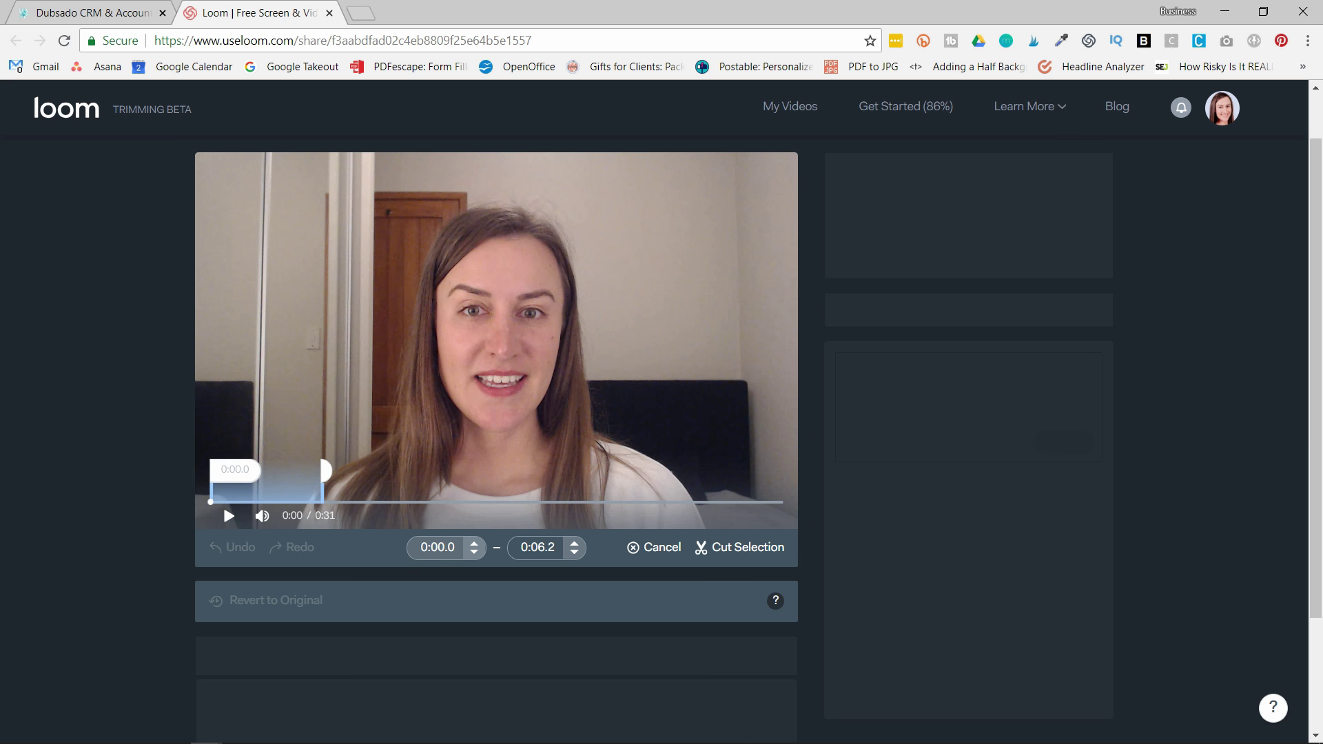
drag(213, 471, 311, 470)
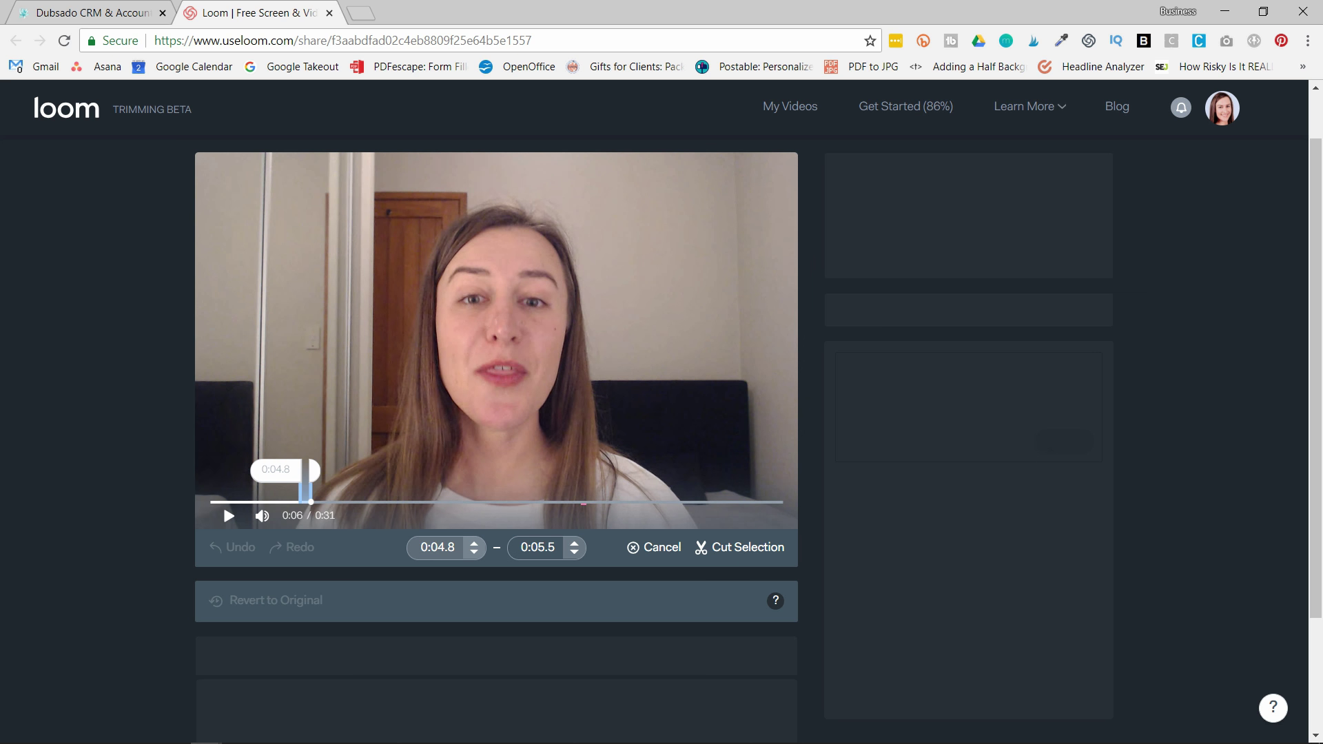
click(740, 547)
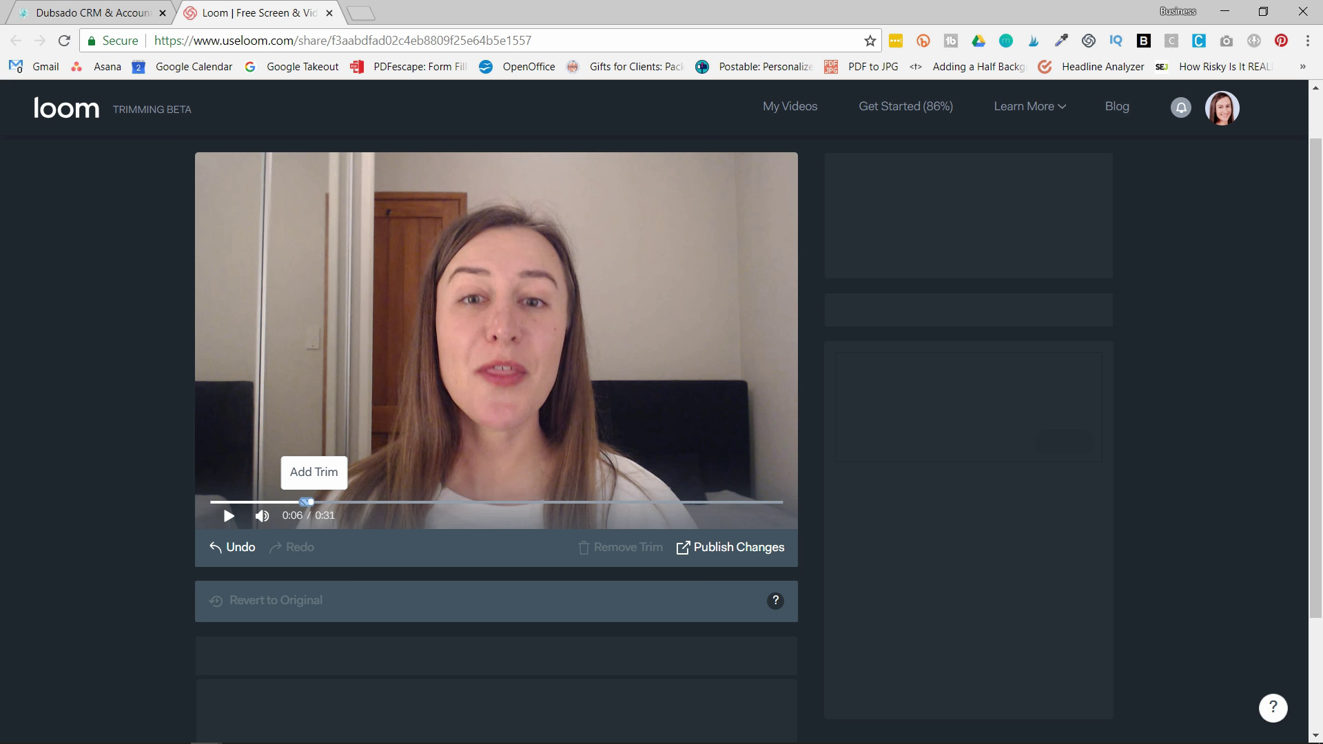
- Add a second trim cutting the section from 0:11.4 to 0:14.4, and publish the trimmed video
click(314, 473)
drag(308, 471, 473, 482)
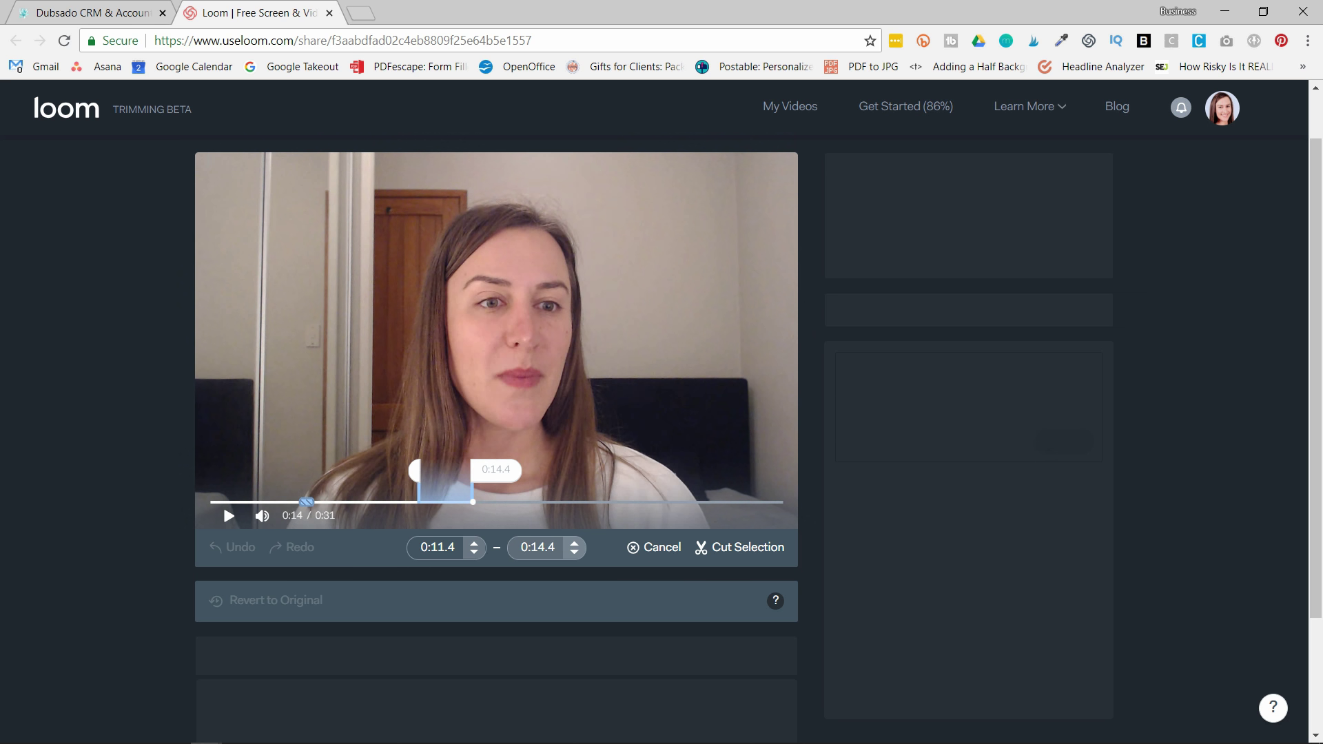
click(740, 548)
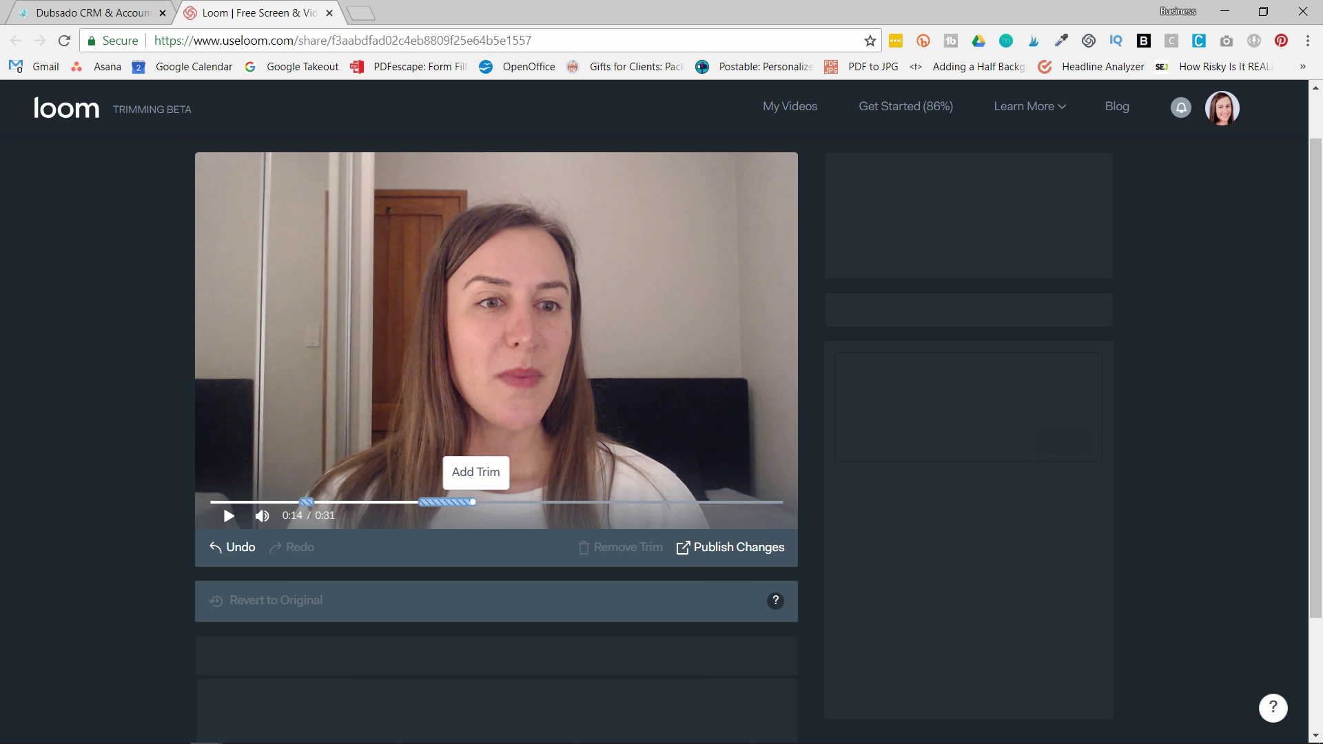
click(731, 548)
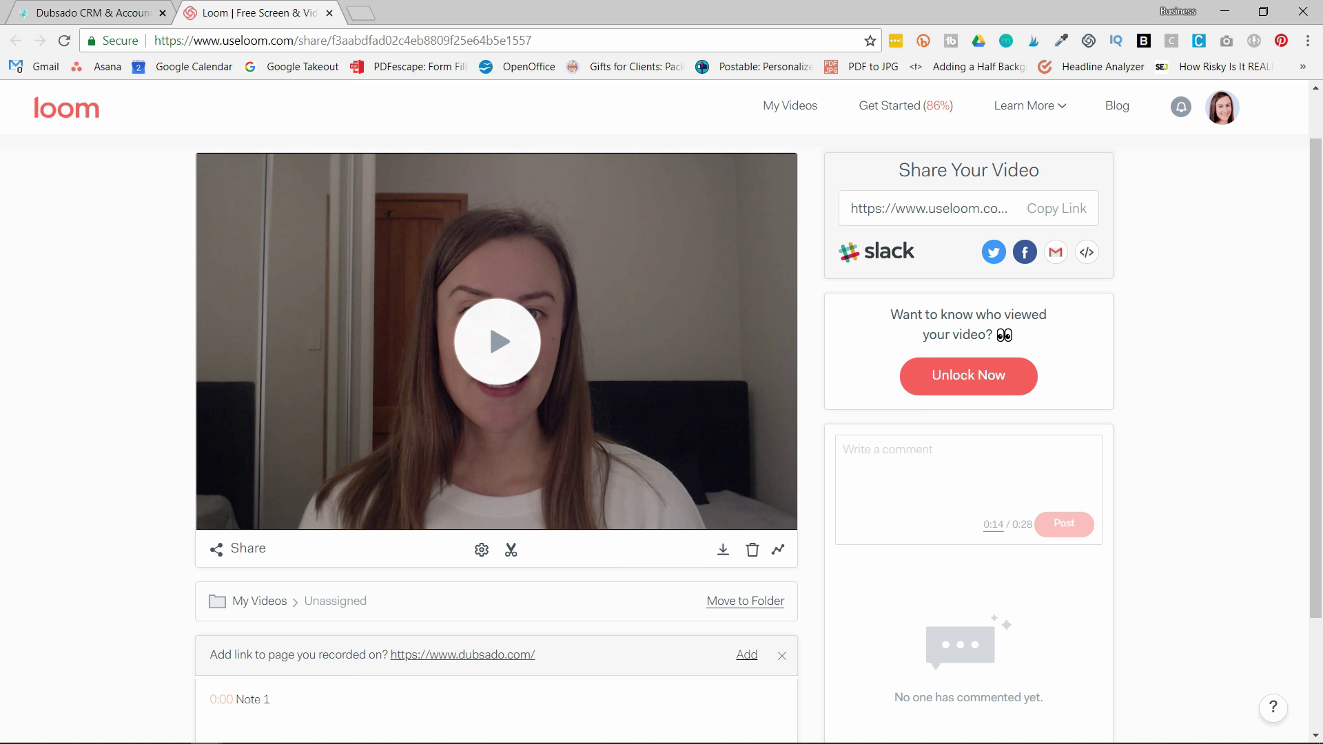
- Review the video's settings and save them with comments, downloading, viewer analytics and camera flip on and password protection off
scroll(662, 414, up, 1)
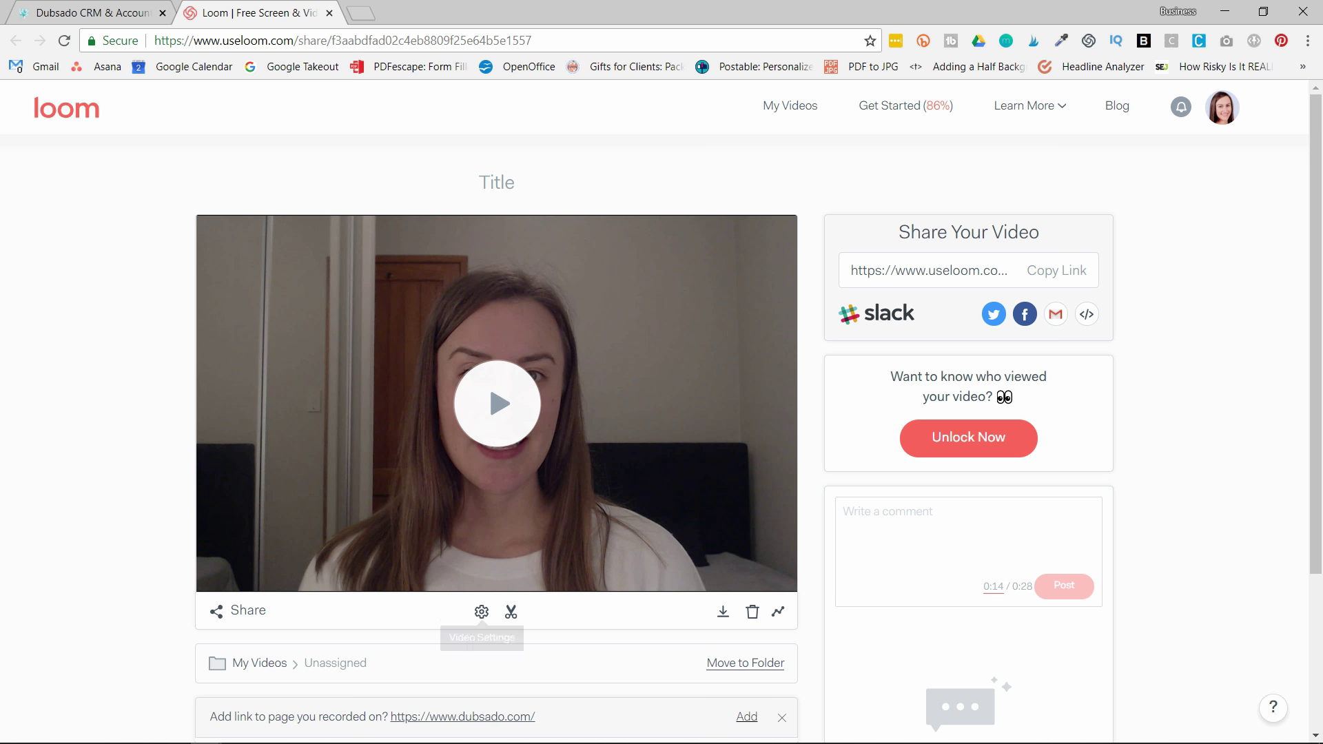
click(481, 612)
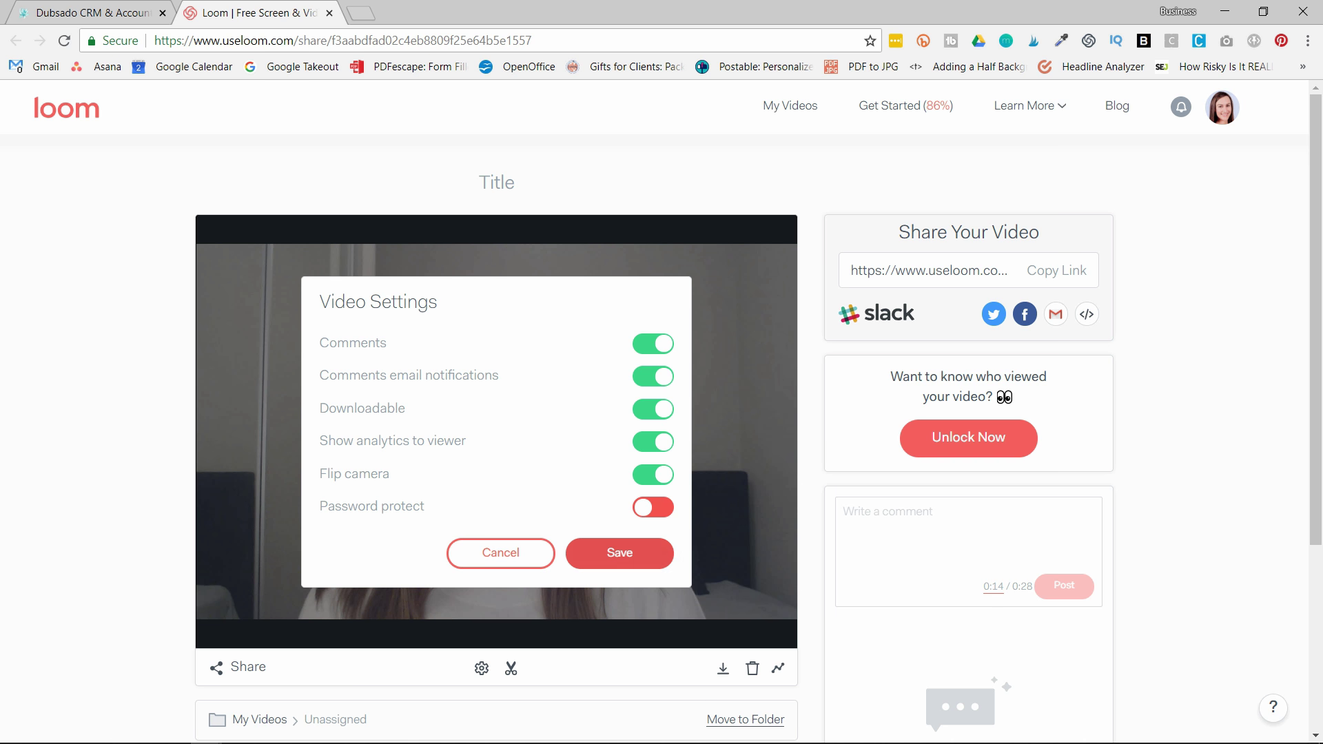
click(620, 553)
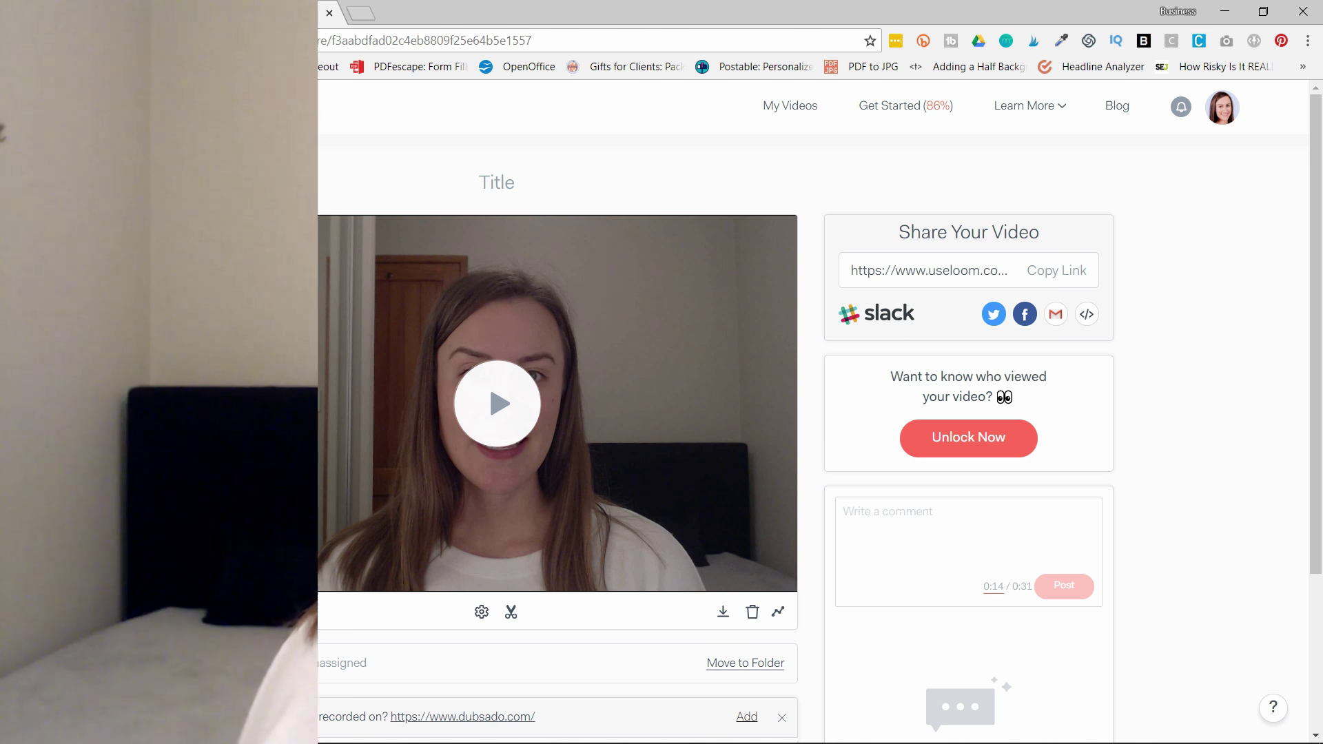